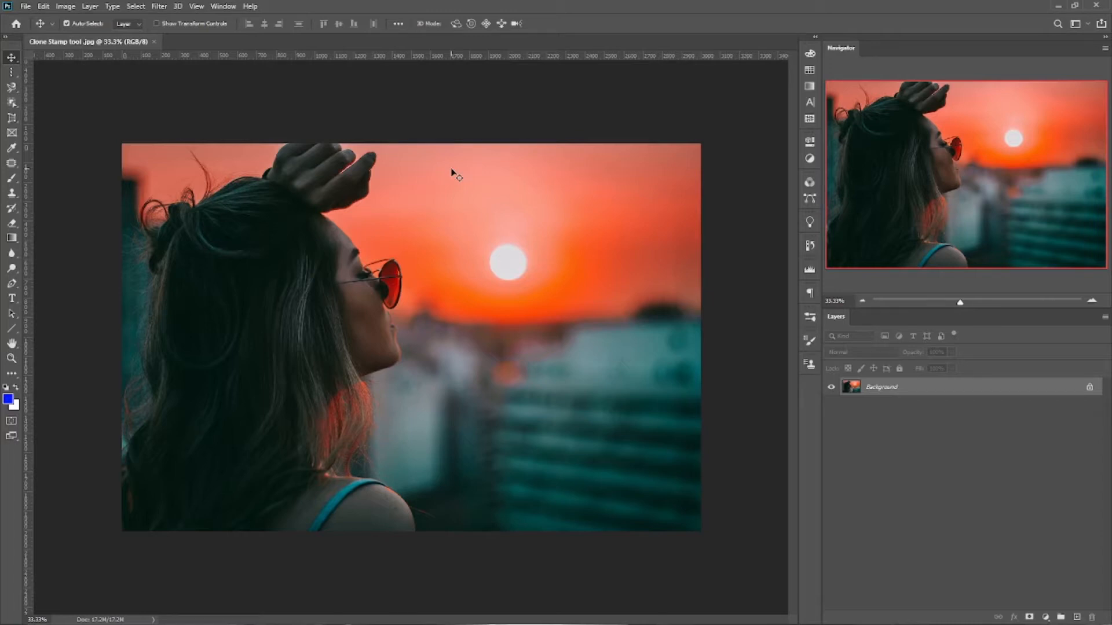
Create a new document from the Default Photoshop Size preset, 7 x 5 in at 300 ppi
{"action": "key", "text": "s"}
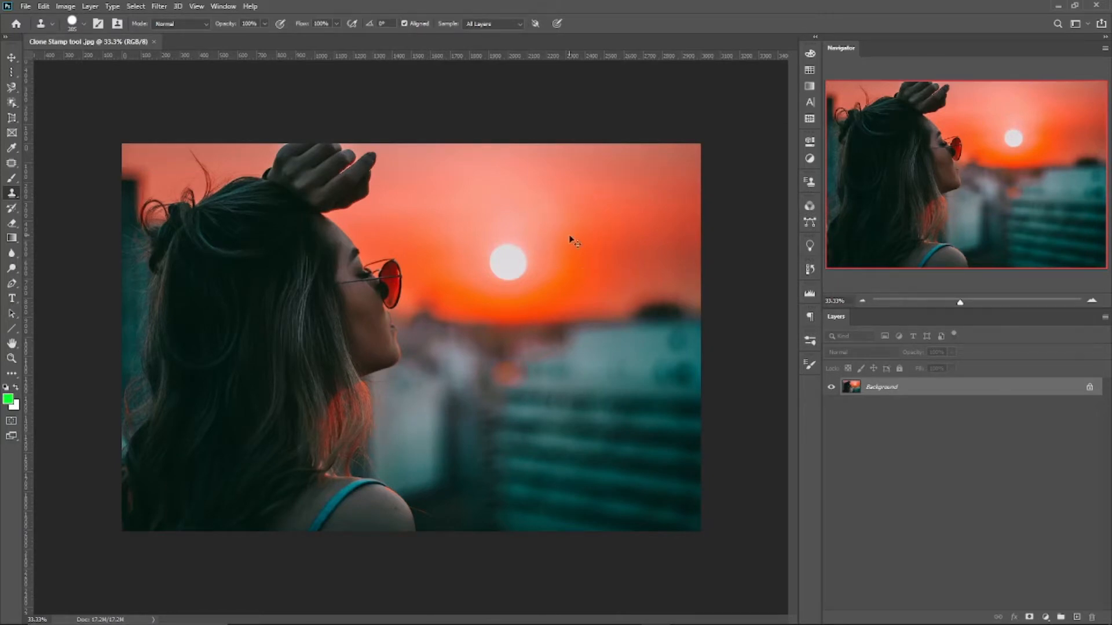
{"action": "key", "text": "ctrl+shift+n"}
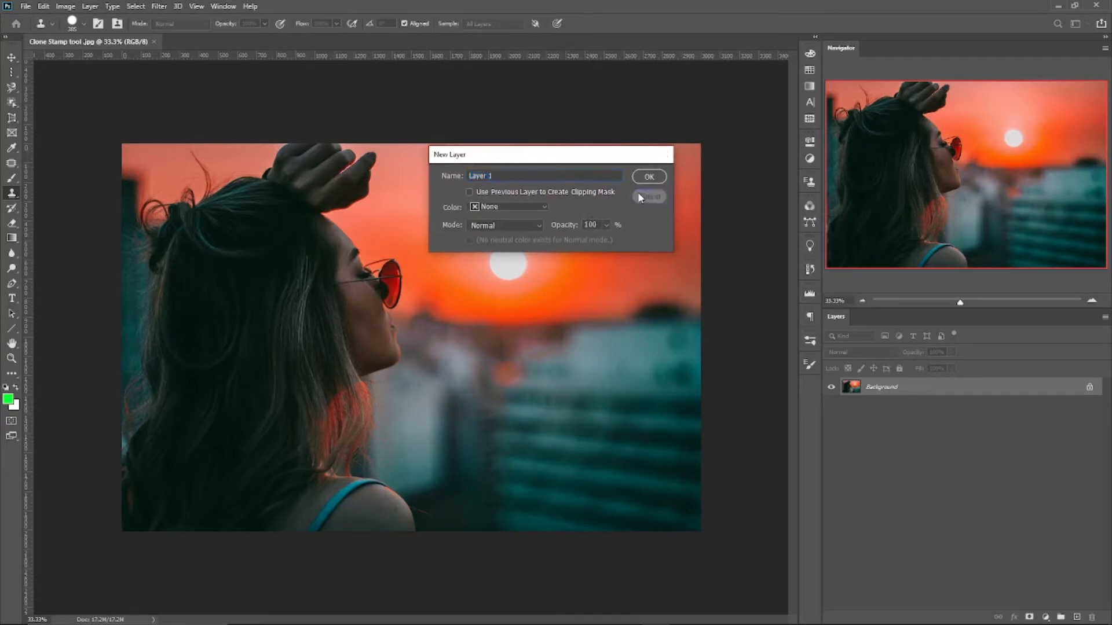
{"action": "left_click", "coordinate": [639, 195]}
{"action": "key", "text": "ctrl+n"}
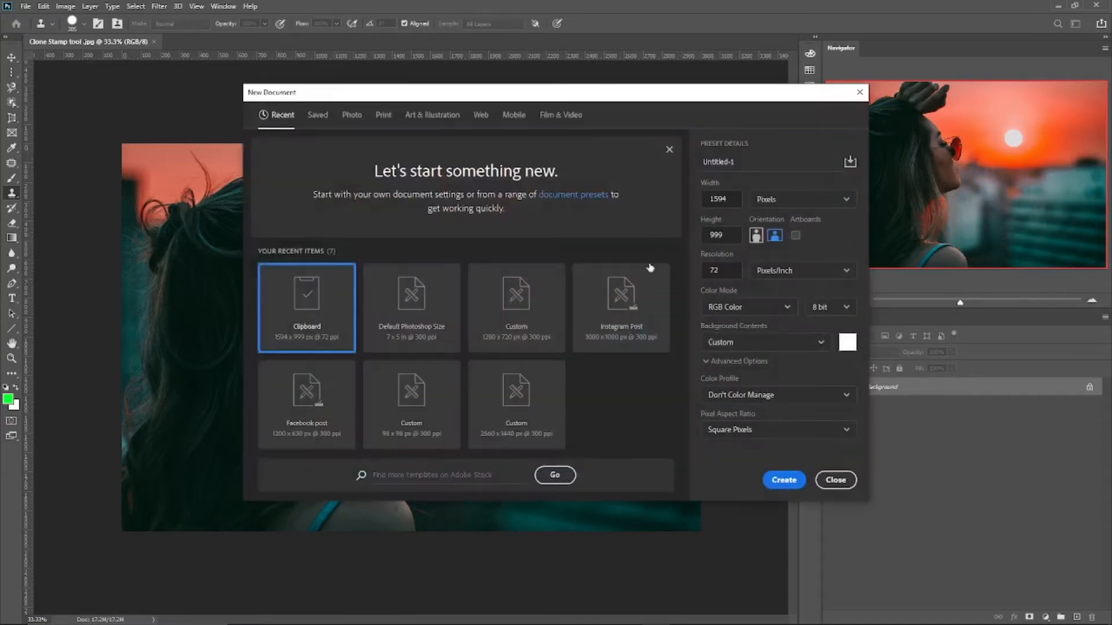
{"action": "left_click", "coordinate": [443, 320]}
{"action": "left_click", "coordinate": [802, 485]}
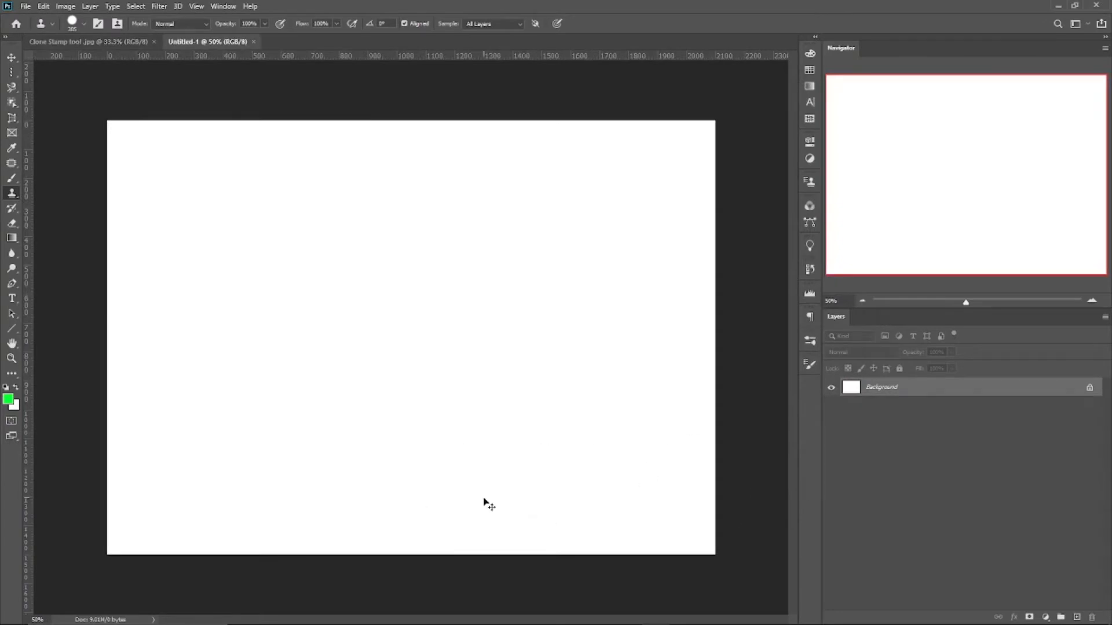
Add two empty layers, Layer 1 and Layer 2, above the background of the blank document
{"action": "key", "text": "ctrl+shift+n"}
{"action": "key", "text": "Return"}
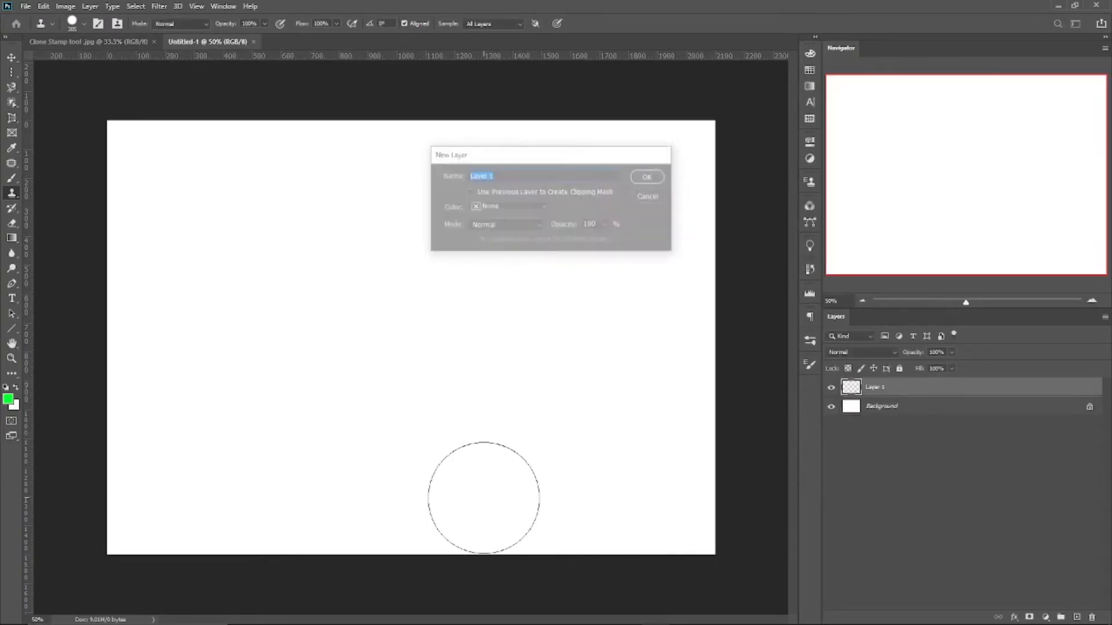
{"action": "key", "text": "ctrl+shift+n"}
{"action": "key", "text": "Return"}
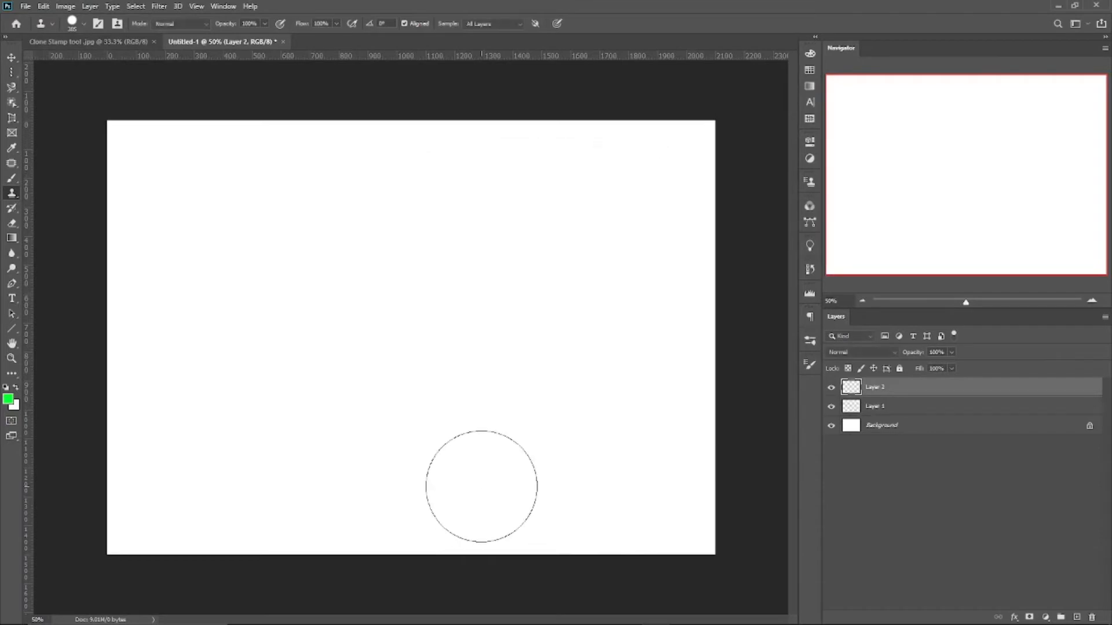
Paint a thick green diagonal brush stroke on Layer 1 in the upper-left area of the canvas
{"action": "left_click", "coordinate": [876, 407]}
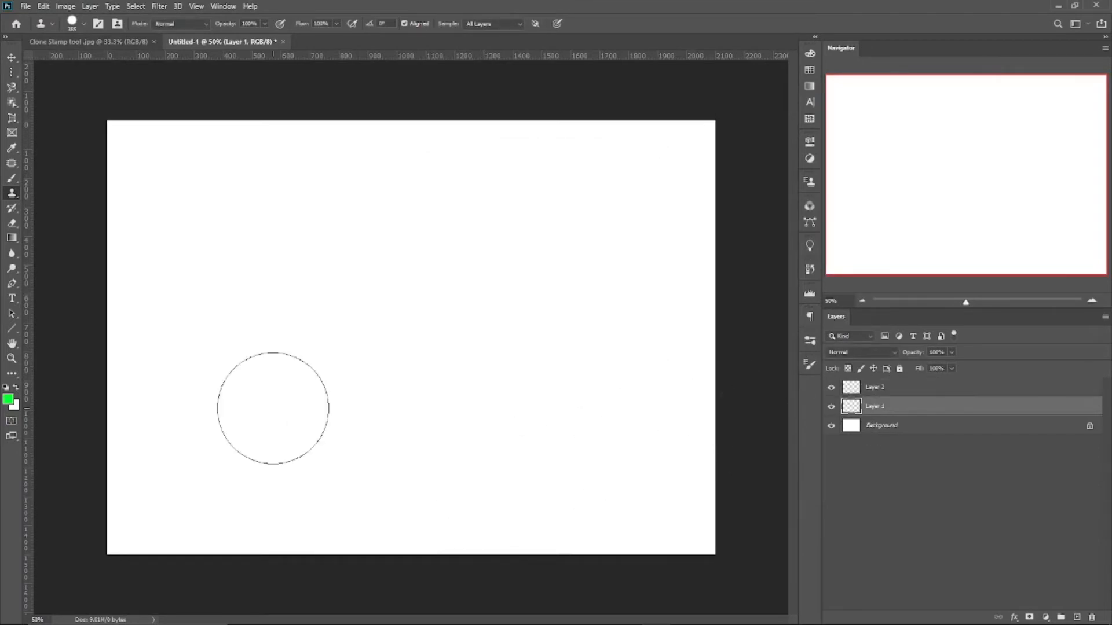
{"action": "key", "text": "b"}
{"action": "left_click_drag", "start_coordinate": [194, 198], "coordinate": [256, 328]}
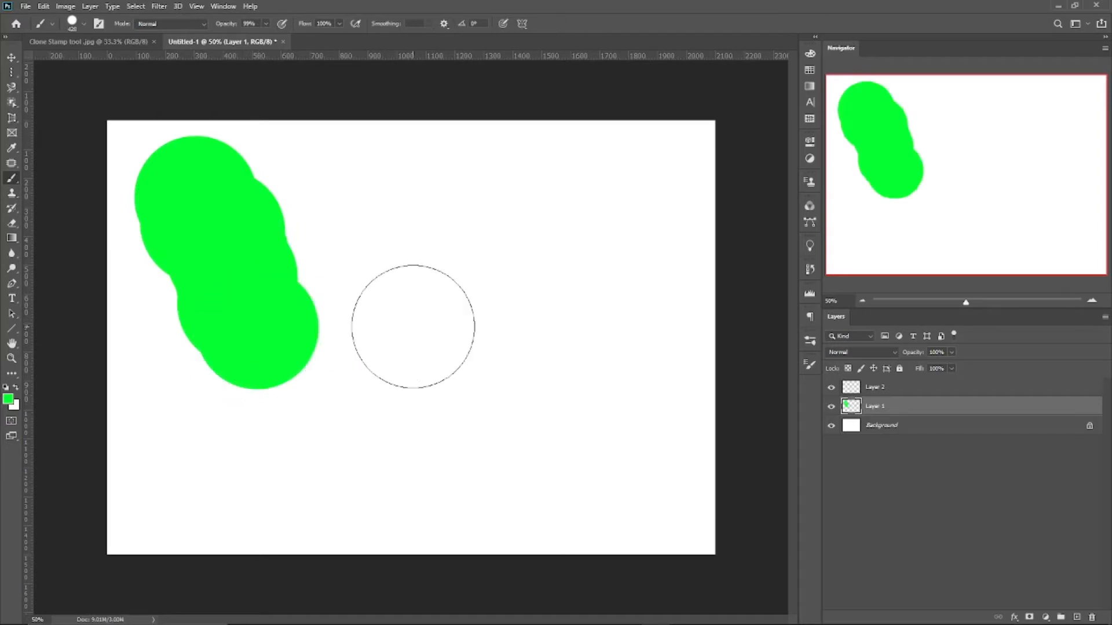
Paint a thick diagonal brush stroke in pure red on Layer 2, beside the green stroke
{"action": "left_click", "coordinate": [928, 386]}
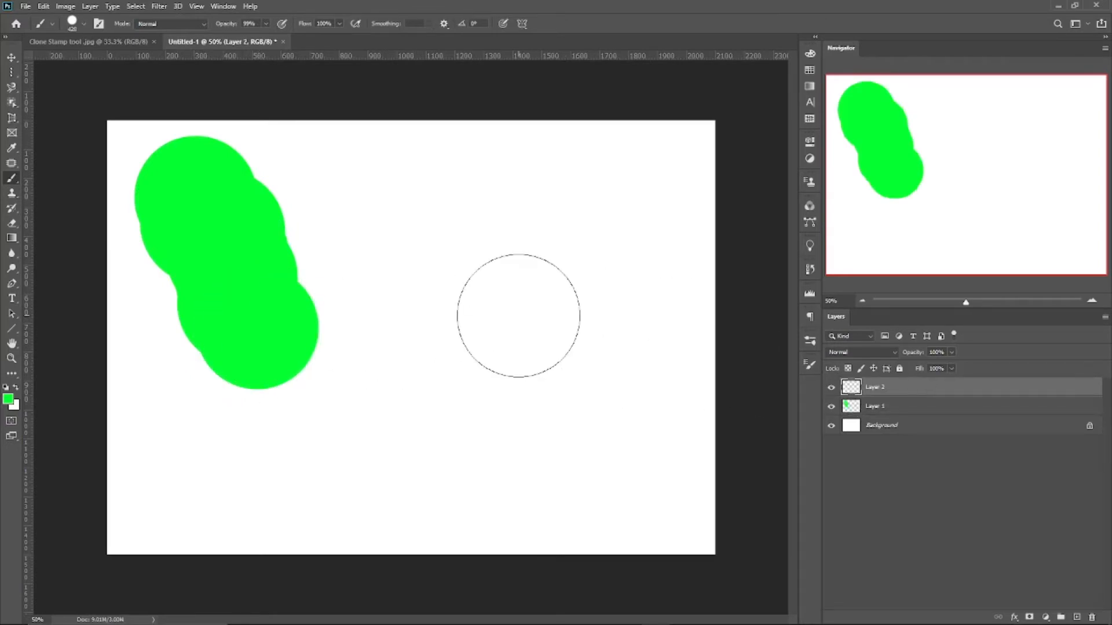
{"action": "key", "text": "n"}
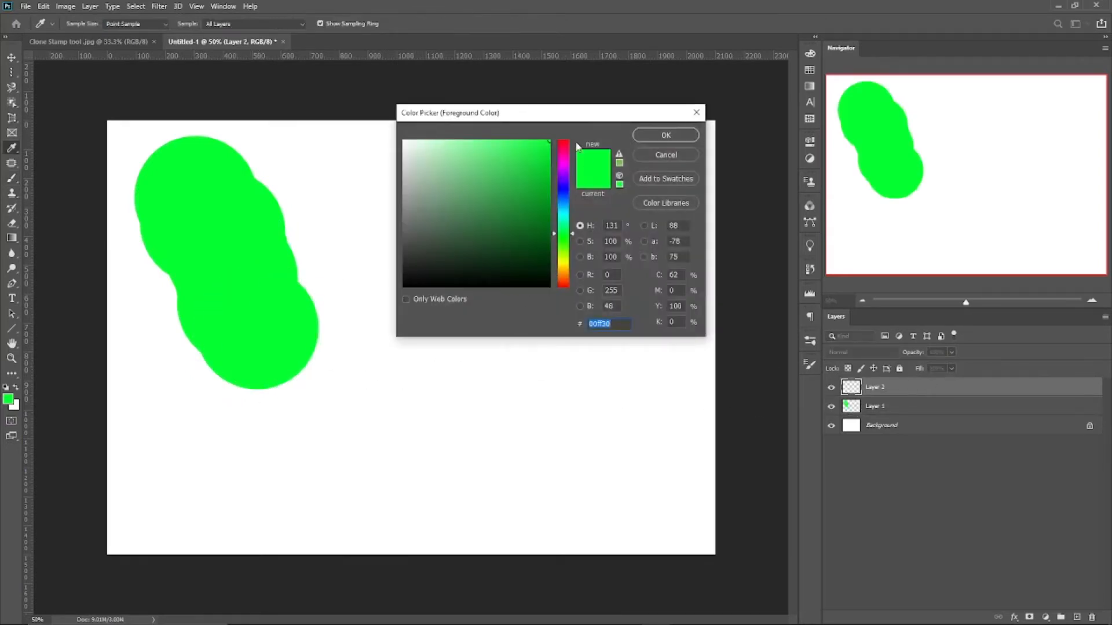
{"action": "left_click_drag", "start_coordinate": [566, 149], "coordinate": [570, 119]}
{"action": "left_click", "coordinate": [665, 137]}
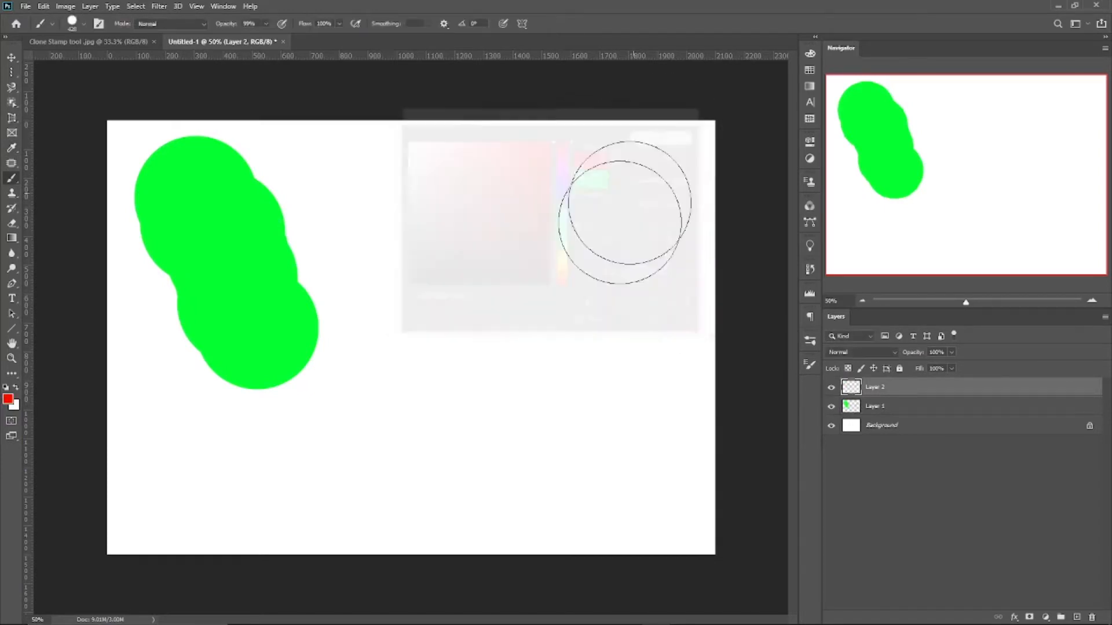
{"action": "left_click_drag", "start_coordinate": [526, 221], "coordinate": [575, 419]}
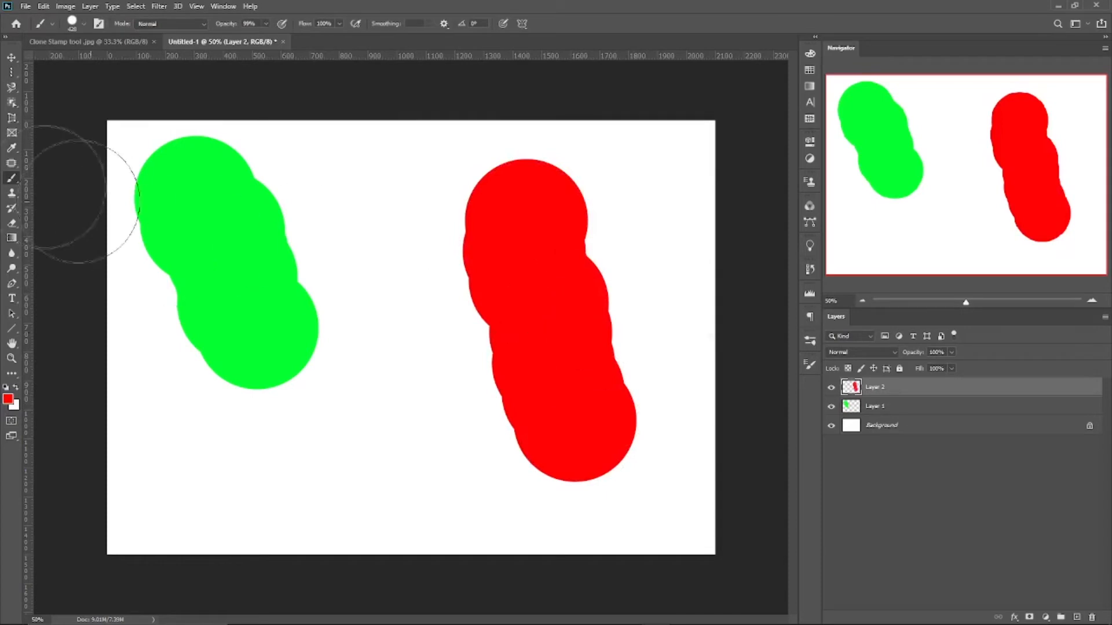
Add a new layer above Layer 2 and clone a dab of the red stroke over the green stroke with the Clone Stamp
{"action": "left_click", "coordinate": [12, 194]}
{"action": "left_click", "coordinate": [19, 197]}
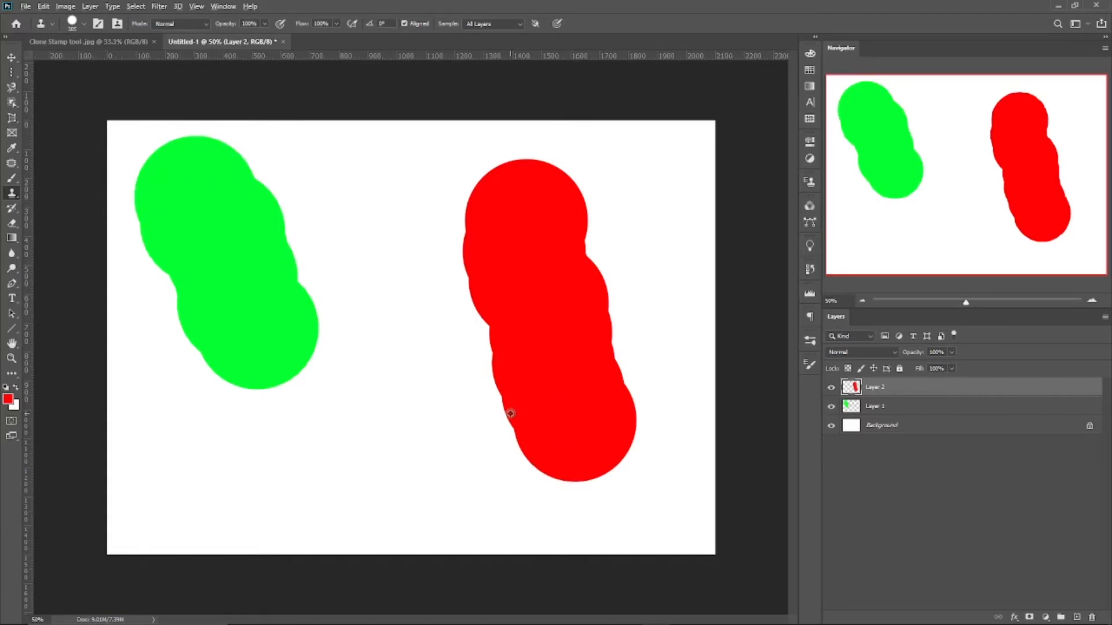
{"action": "left_click", "coordinate": [1075, 616]}
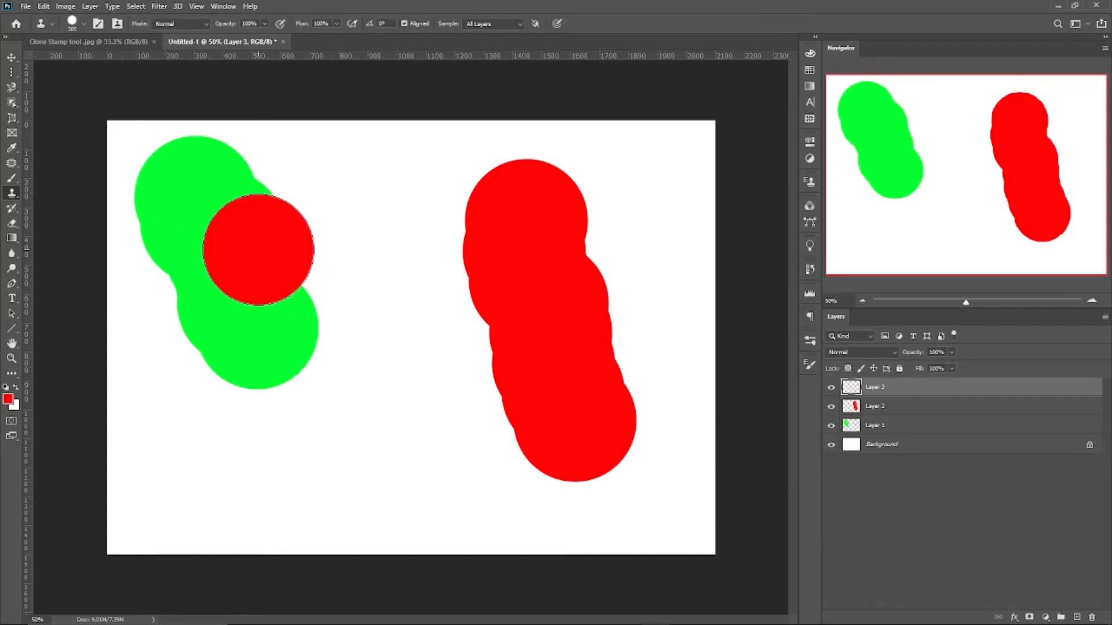
{"action": "left_click", "coordinate": [259, 250]}
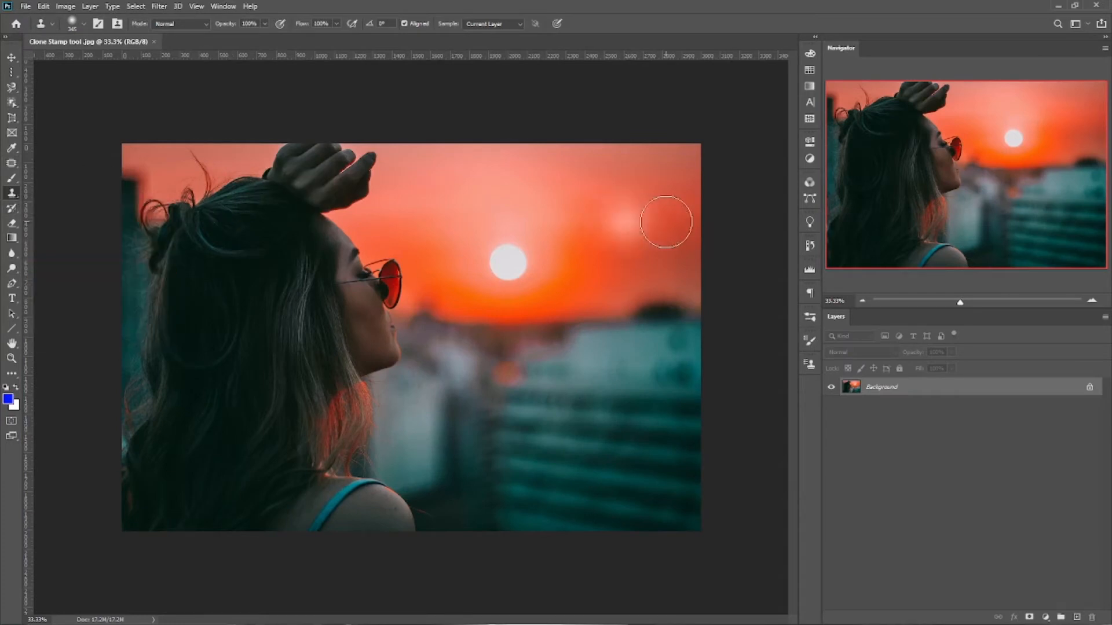
Cover the sun in the sunset photo with the Clone Stamp, sampling clean orange sky beside it
{"action": "left_click", "coordinate": [462, 229]}
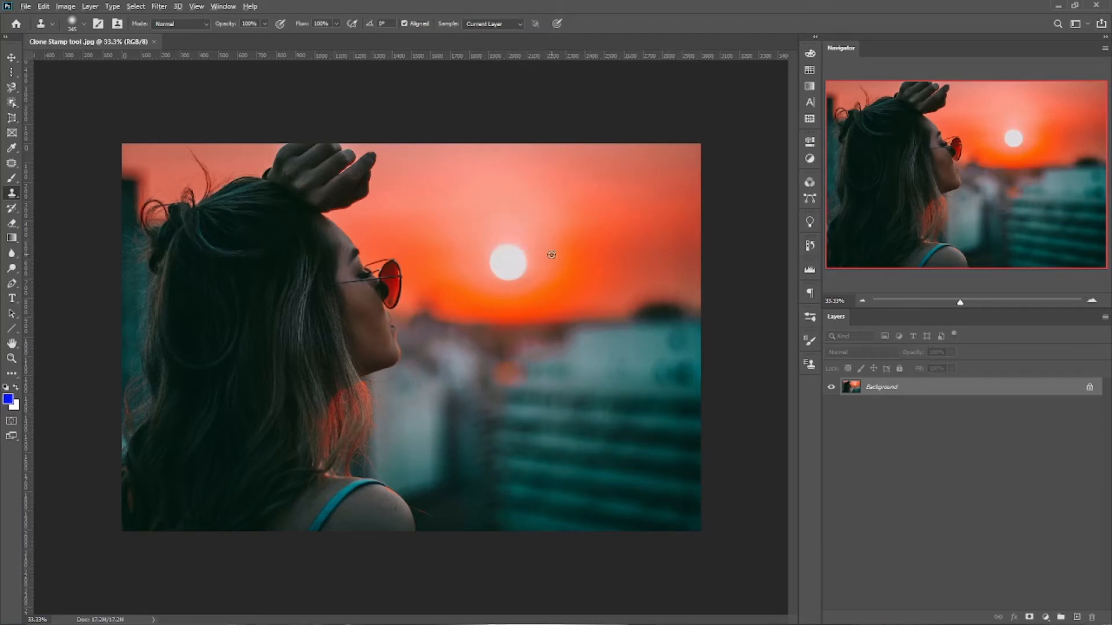
{"action": "left_click", "coordinate": [620, 253], "text": "alt"}
{"action": "key", "text": "alt"}
{"action": "left_click", "coordinate": [617, 252], "text": "alt"}
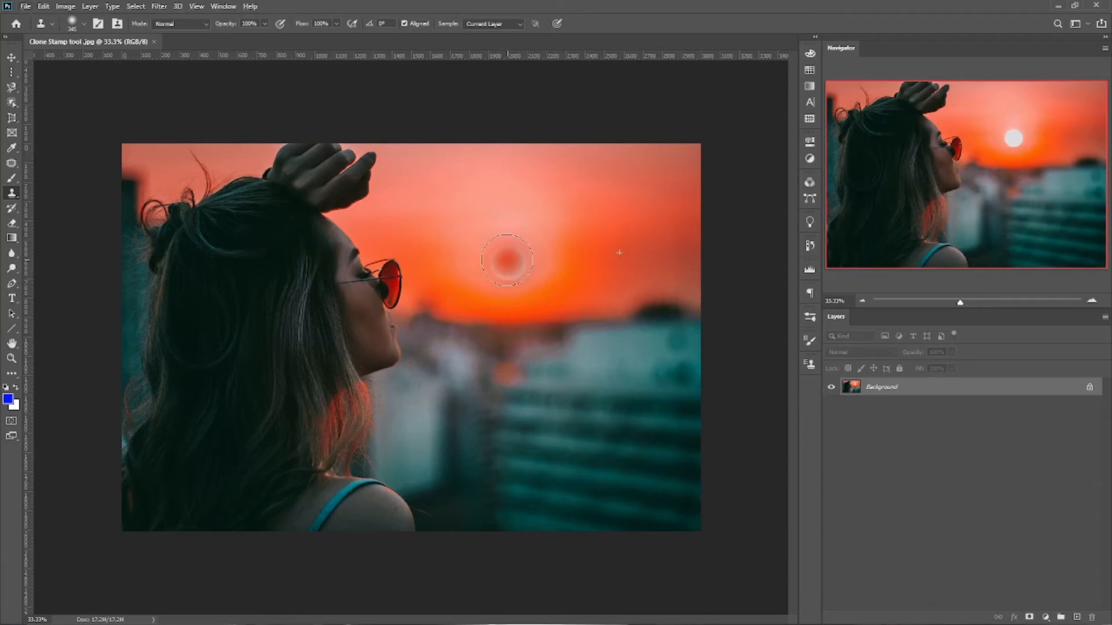
{"action": "mouse_move", "coordinate": [502, 259]}
{"action": "left_mouse_down"}
{"action": "mouse_move", "coordinate": [518, 261]}
{"action": "mouse_move", "coordinate": [503, 256]}
{"action": "left_mouse_up"}
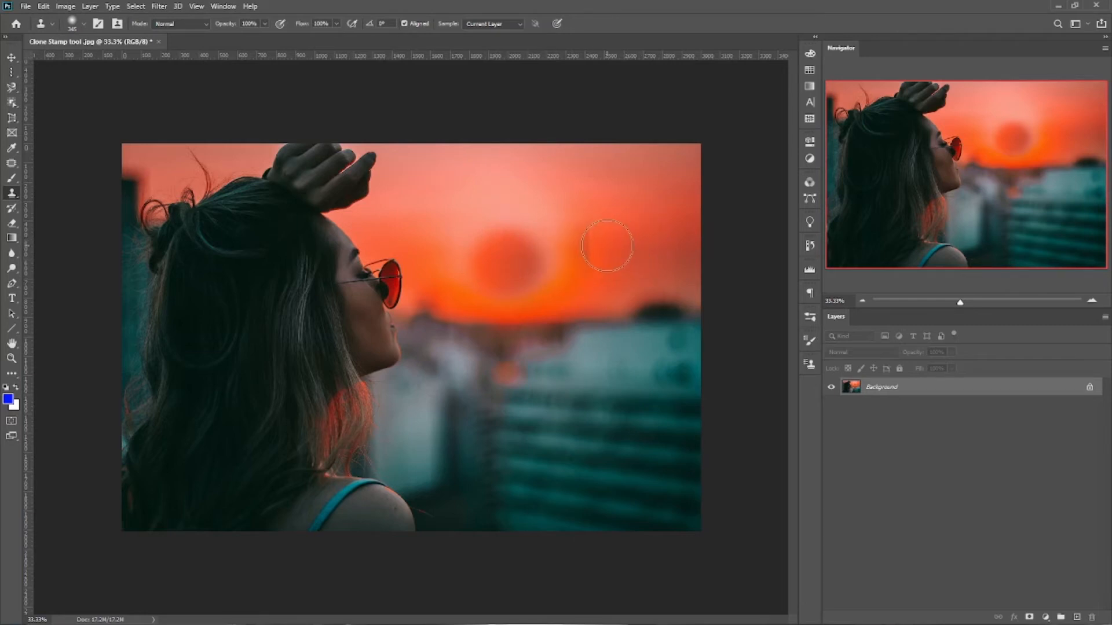
{"action": "mouse_move", "coordinate": [505, 251]}
{"action": "left_mouse_down"}
{"action": "mouse_move", "coordinate": [508, 241]}
{"action": "mouse_move", "coordinate": [516, 256]}
{"action": "mouse_move", "coordinate": [502, 257]}
{"action": "left_mouse_up"}
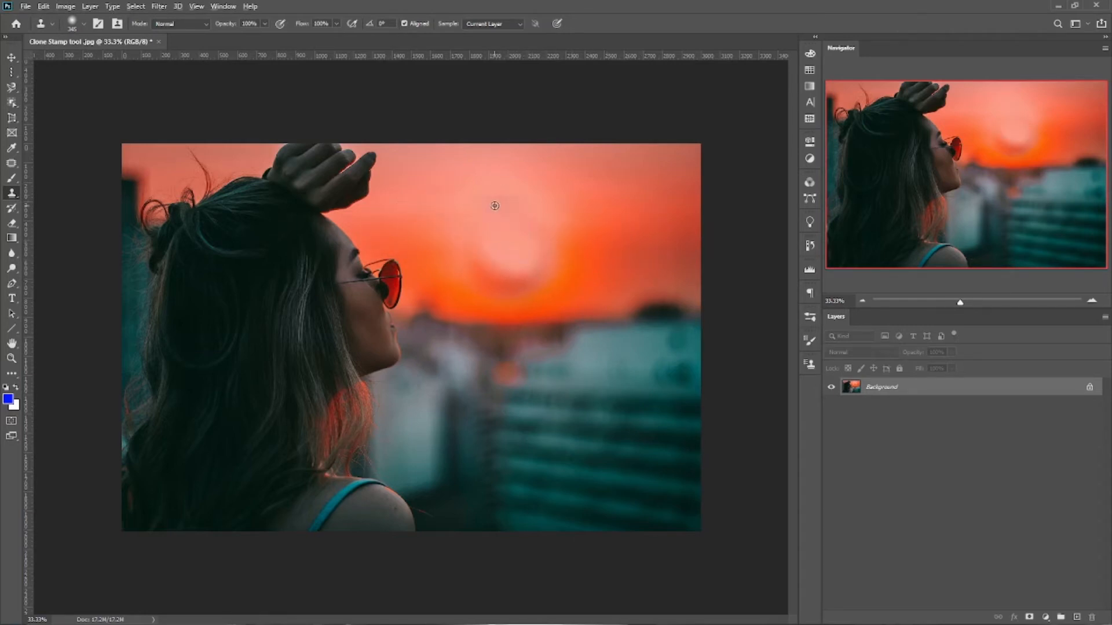
Blend the patched sky where the sun was by cloning from several surrounding sky areas, and undo the last dab
{"action": "left_click", "coordinate": [488, 242], "text": "alt"}
{"action": "left_click", "coordinate": [470, 268]}
{"action": "left_click", "coordinate": [577, 249], "text": "alt"}
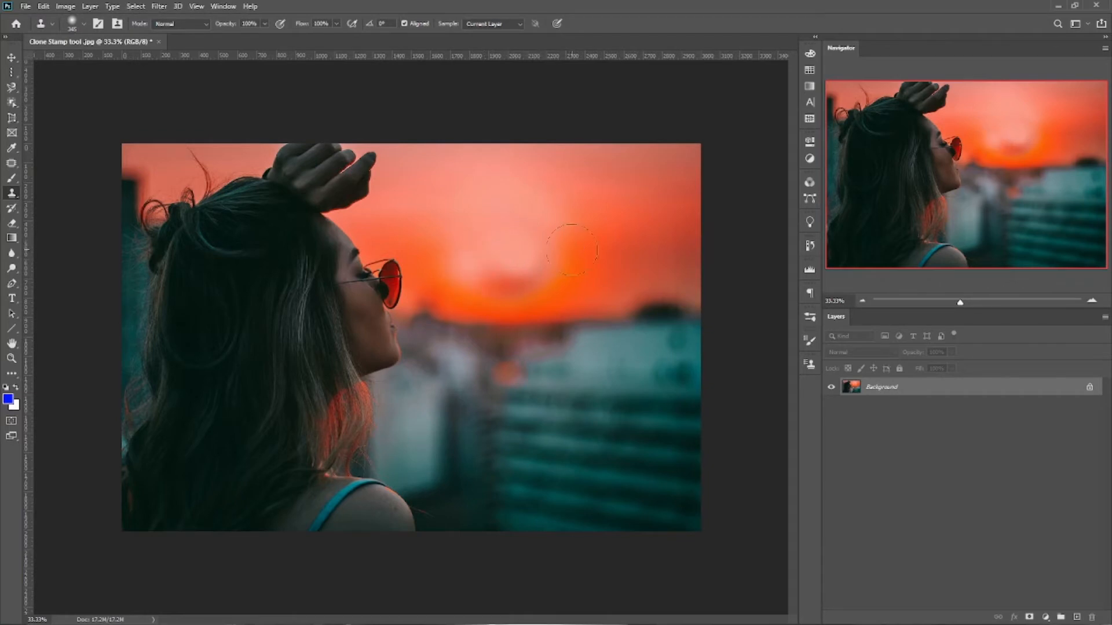
{"action": "left_click", "coordinate": [554, 250]}
{"action": "left_click", "coordinate": [575, 264], "text": "alt"}
{"action": "left_click", "coordinate": [518, 280]}
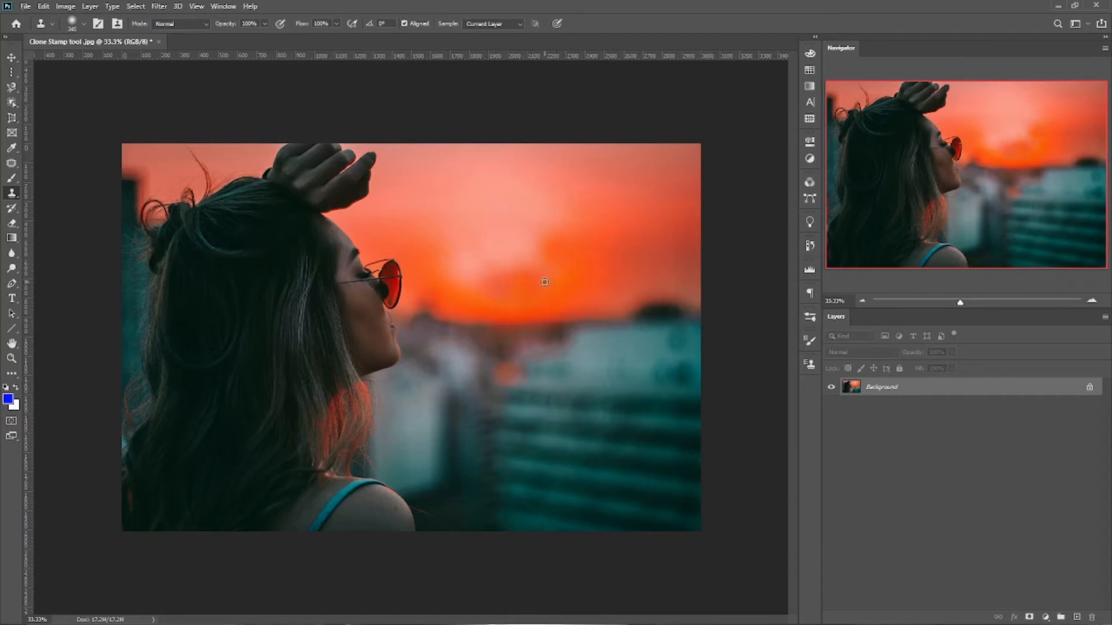
{"action": "left_click", "coordinate": [548, 286], "text": "alt"}
{"action": "left_click", "coordinate": [506, 284]}
{"action": "left_click", "coordinate": [472, 292], "text": "alt"}
{"action": "left_click", "coordinate": [468, 271]}
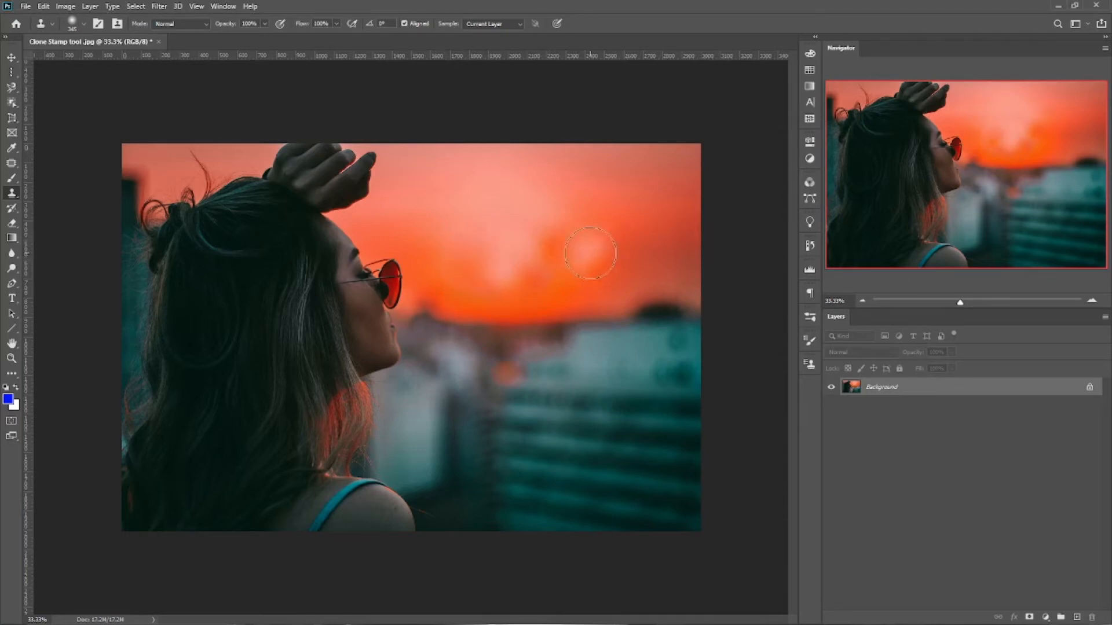
{"action": "left_click", "coordinate": [579, 246], "text": "alt"}
{"action": "left_click", "coordinate": [543, 256]}
{"action": "left_click", "coordinate": [574, 262], "text": "alt"}
{"action": "left_click", "coordinate": [512, 259]}
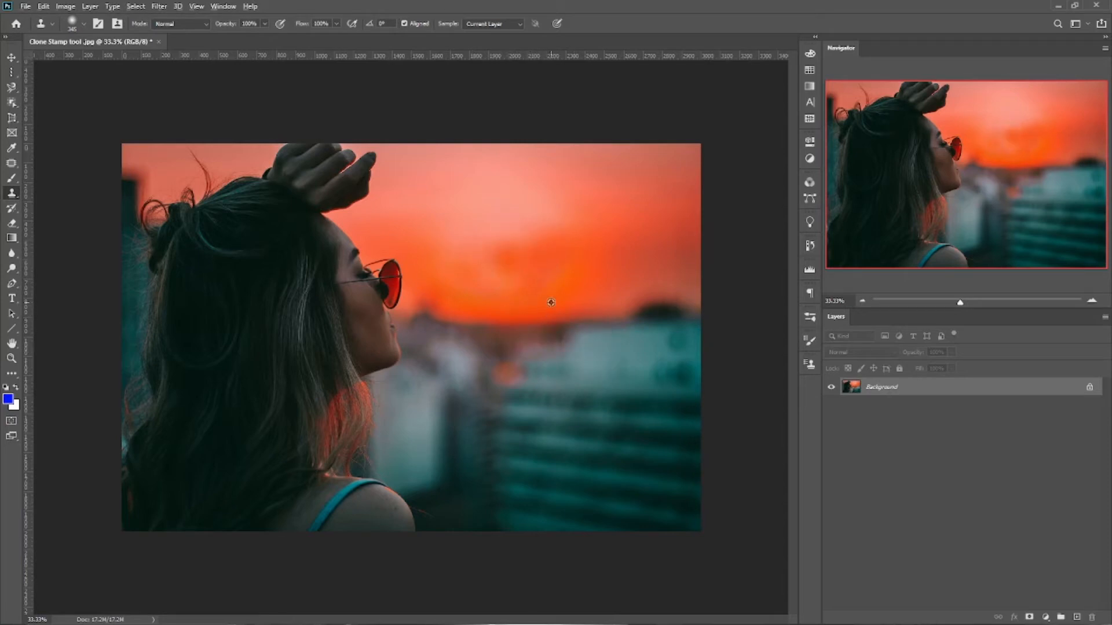
{"action": "left_click", "coordinate": [502, 284]}
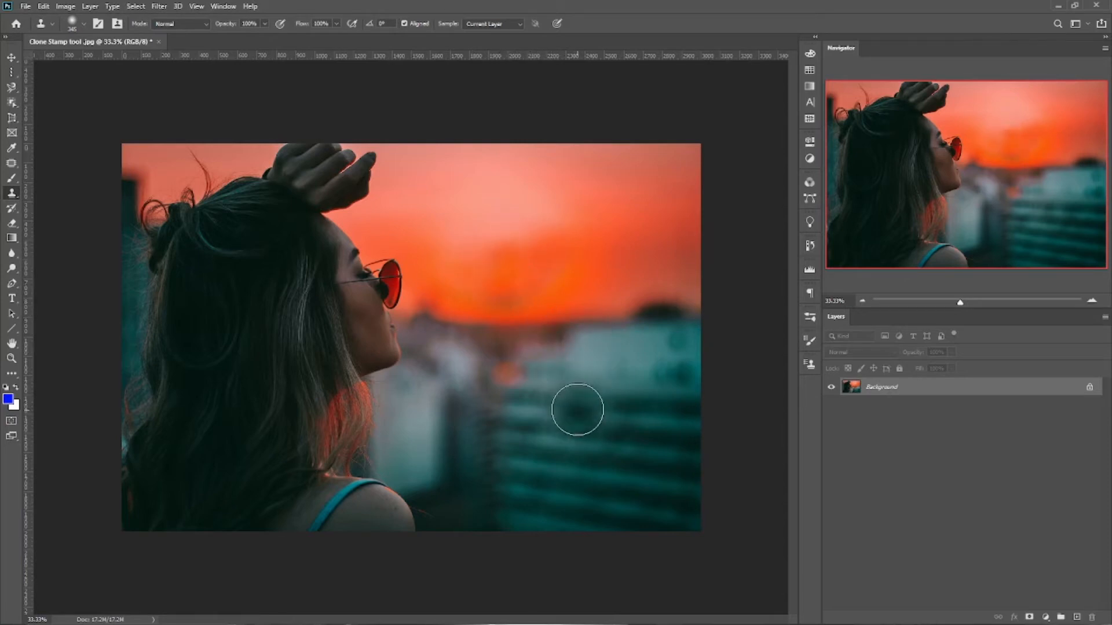
{"action": "key", "text": "ctrl+z"}
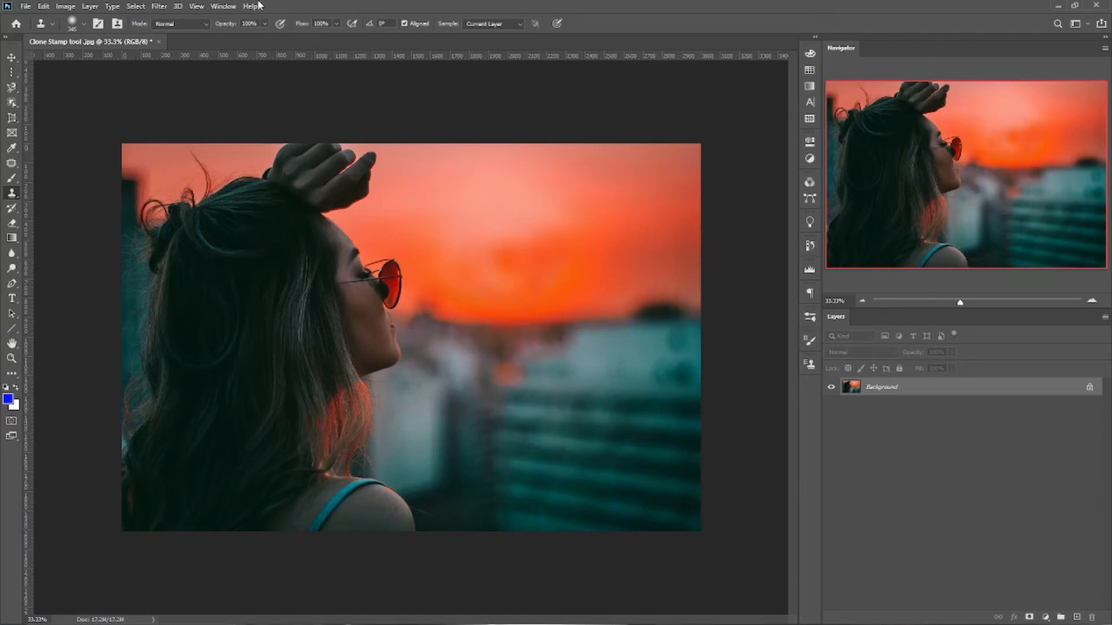
Show the Clone Source settings and move their collapsed icon just below Adjustments, then reopen them
{"action": "left_click", "coordinate": [230, 10]}
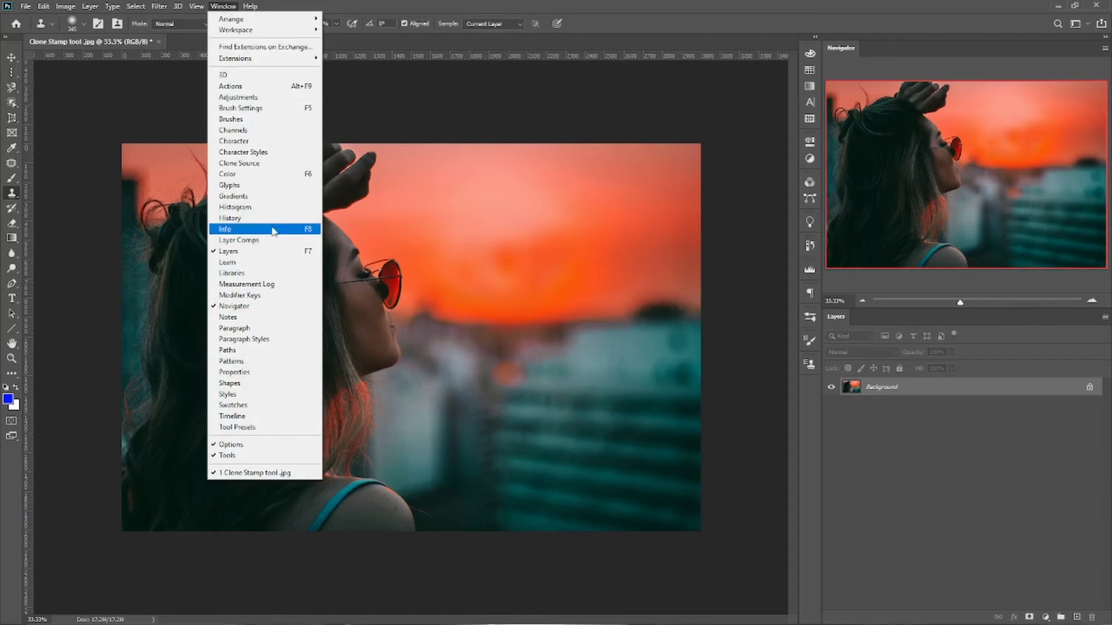
{"action": "left_click", "coordinate": [242, 163]}
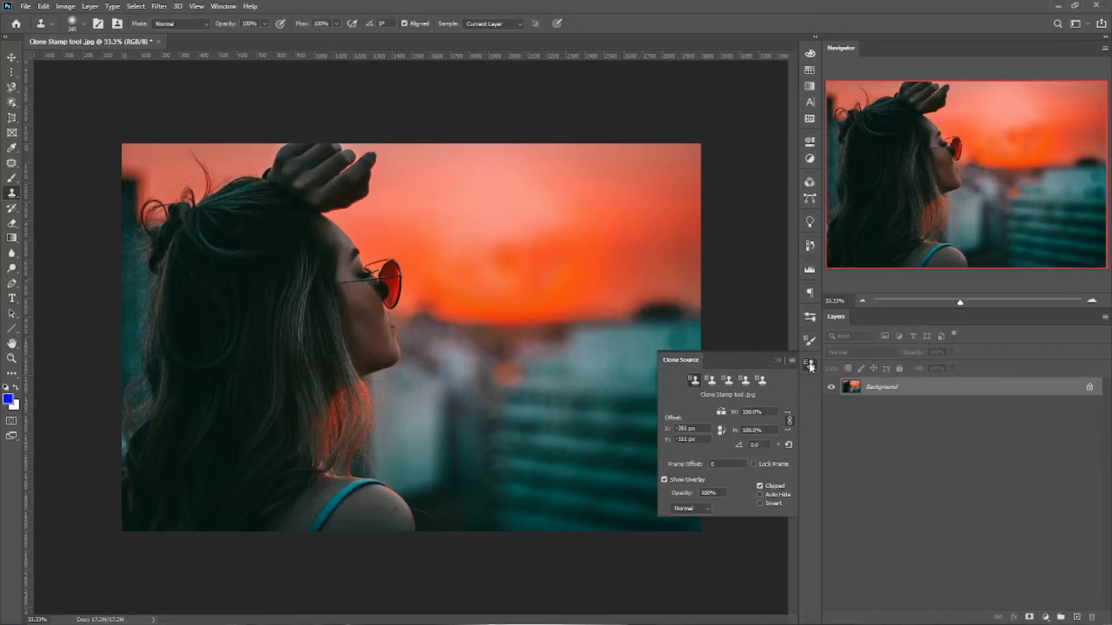
{"action": "mouse_move", "coordinate": [810, 367]}
{"action": "left_mouse_down"}
{"action": "mouse_move", "coordinate": [806, 8]}
{"action": "mouse_move", "coordinate": [801, 178]}
{"action": "mouse_move", "coordinate": [812, 171]}
{"action": "left_mouse_up"}
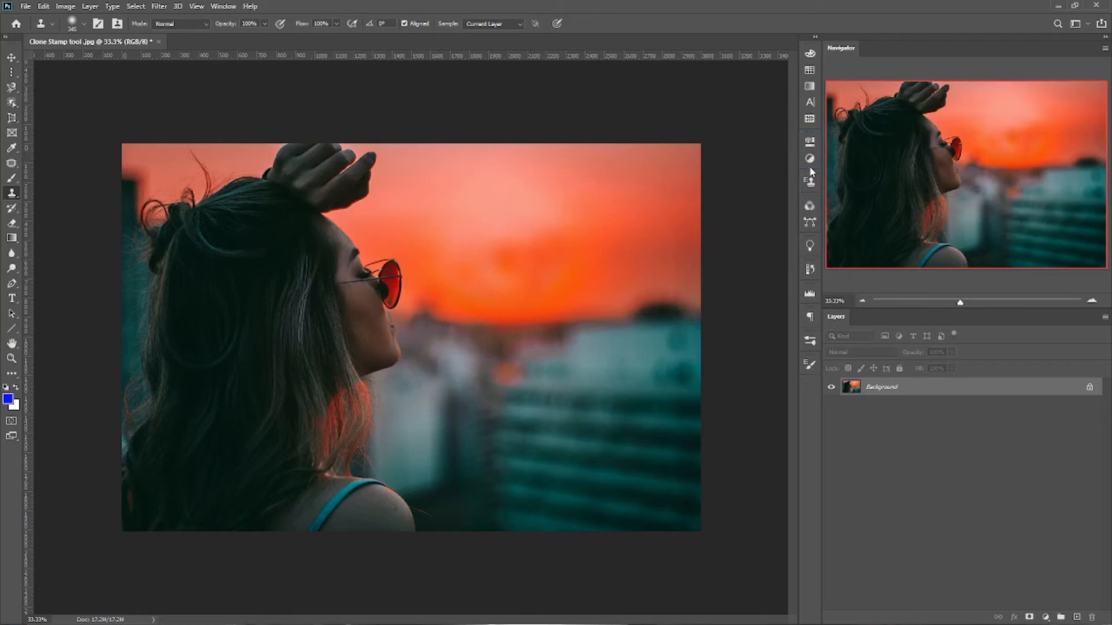
{"action": "left_click", "coordinate": [811, 182]}
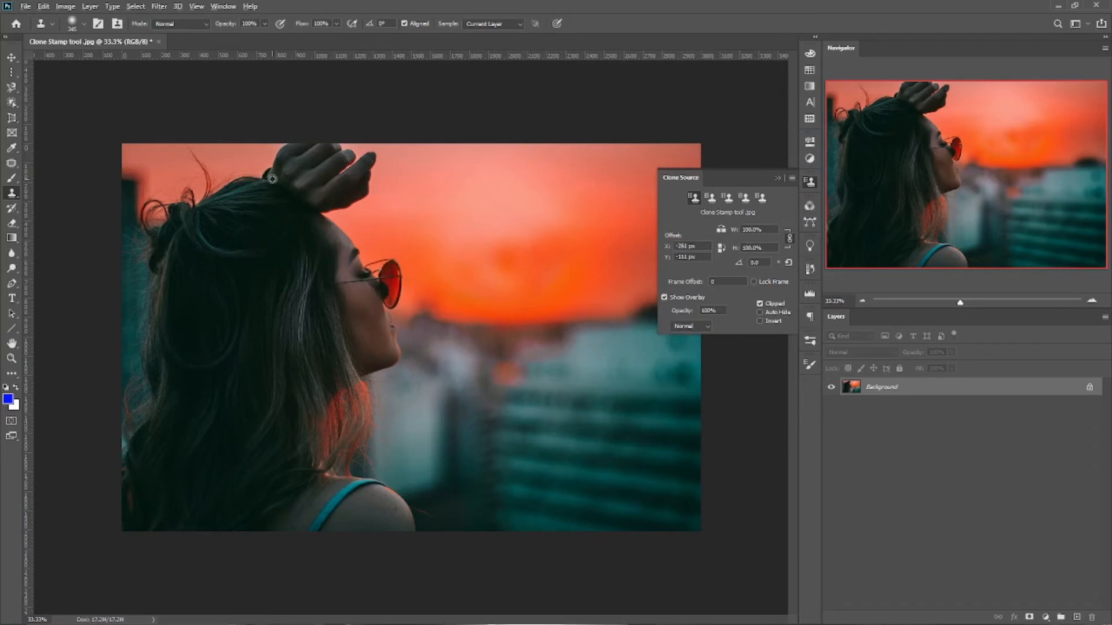
Clone a horizontally flipped copy of the woman onto the right side of the photo, sampling her raised hand, and undo it
{"action": "left_click", "coordinate": [317, 178], "text": "alt"}
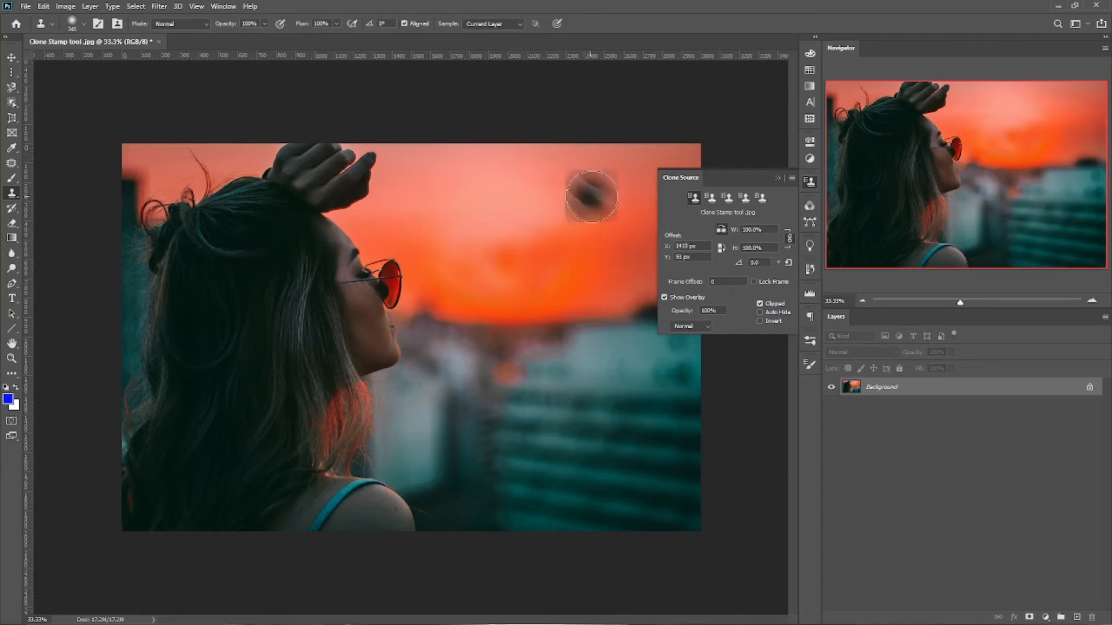
{"action": "mouse_move", "coordinate": [588, 186]}
{"action": "left_mouse_down"}
{"action": "mouse_move", "coordinate": [610, 213]}
{"action": "mouse_move", "coordinate": [586, 236]}
{"action": "mouse_move", "coordinate": [548, 195]}
{"action": "mouse_move", "coordinate": [574, 179]}
{"action": "mouse_move", "coordinate": [624, 181]}
{"action": "mouse_move", "coordinate": [631, 211]}
{"action": "mouse_move", "coordinate": [619, 235]}
{"action": "mouse_move", "coordinate": [581, 258]}
{"action": "mouse_move", "coordinate": [590, 216]}
{"action": "mouse_move", "coordinate": [584, 196]}
{"action": "mouse_move", "coordinate": [564, 209]}
{"action": "mouse_move", "coordinate": [562, 190]}
{"action": "mouse_move", "coordinate": [592, 182]}
{"action": "mouse_move", "coordinate": [581, 178]}
{"action": "mouse_move", "coordinate": [571, 199]}
{"action": "mouse_move", "coordinate": [527, 175]}
{"action": "mouse_move", "coordinate": [555, 168]}
{"action": "mouse_move", "coordinate": [594, 180]}
{"action": "mouse_move", "coordinate": [526, 169]}
{"action": "mouse_move", "coordinate": [531, 194]}
{"action": "mouse_move", "coordinate": [575, 226]}
{"action": "mouse_move", "coordinate": [616, 181]}
{"action": "mouse_move", "coordinate": [650, 201]}
{"action": "mouse_move", "coordinate": [656, 221]}
{"action": "mouse_move", "coordinate": [637, 246]}
{"action": "mouse_move", "coordinate": [527, 278]}
{"action": "mouse_move", "coordinate": [522, 294]}
{"action": "mouse_move", "coordinate": [539, 308]}
{"action": "mouse_move", "coordinate": [573, 306]}
{"action": "mouse_move", "coordinate": [619, 274]}
{"action": "mouse_move", "coordinate": [705, 262]}
{"action": "mouse_move", "coordinate": [680, 313]}
{"action": "mouse_move", "coordinate": [625, 321]}
{"action": "mouse_move", "coordinate": [574, 359]}
{"action": "mouse_move", "coordinate": [616, 275]}
{"action": "mouse_move", "coordinate": [677, 257]}
{"action": "mouse_move", "coordinate": [575, 371]}
{"action": "mouse_move", "coordinate": [568, 461]}
{"action": "mouse_move", "coordinate": [612, 365]}
{"action": "mouse_move", "coordinate": [618, 487]}
{"action": "mouse_move", "coordinate": [643, 378]}
{"action": "mouse_move", "coordinate": [641, 406]}
{"action": "mouse_move", "coordinate": [669, 442]}
{"action": "mouse_move", "coordinate": [709, 274]}
{"action": "mouse_move", "coordinate": [714, 314]}
{"action": "mouse_move", "coordinate": [654, 612]}
{"action": "mouse_move", "coordinate": [611, 499]}
{"action": "mouse_move", "coordinate": [532, 366]}
{"action": "mouse_move", "coordinate": [527, 395]}
{"action": "mouse_move", "coordinate": [582, 414]}
{"action": "mouse_move", "coordinate": [531, 544]}
{"action": "mouse_move", "coordinate": [561, 539]}
{"action": "mouse_move", "coordinate": [600, 379]}
{"action": "left_mouse_up"}
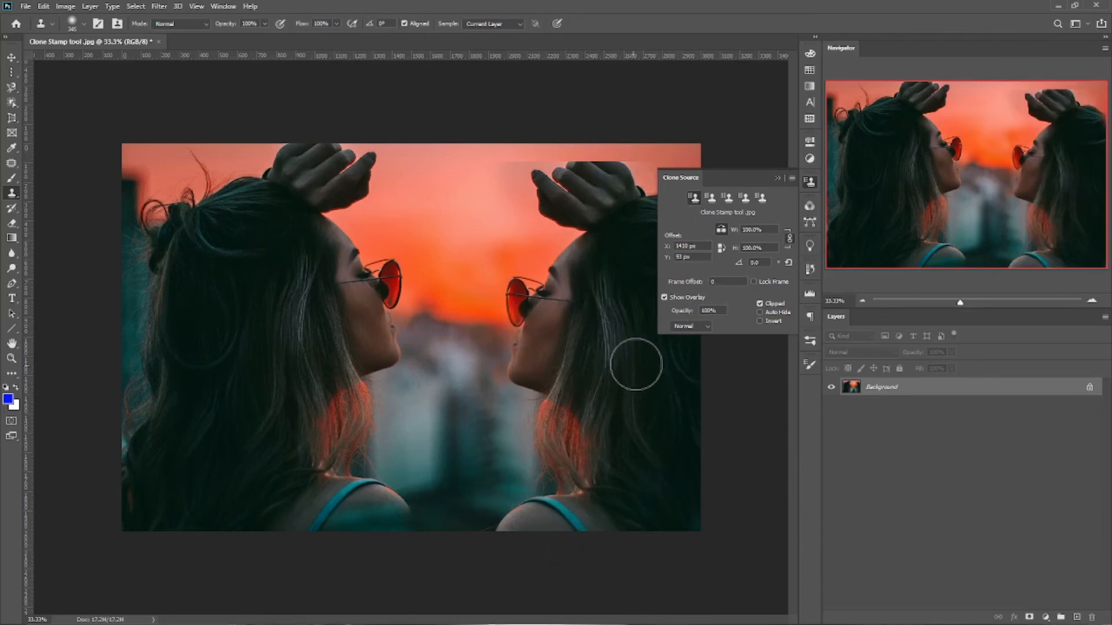
{"action": "key", "text": "ctrl+z"}
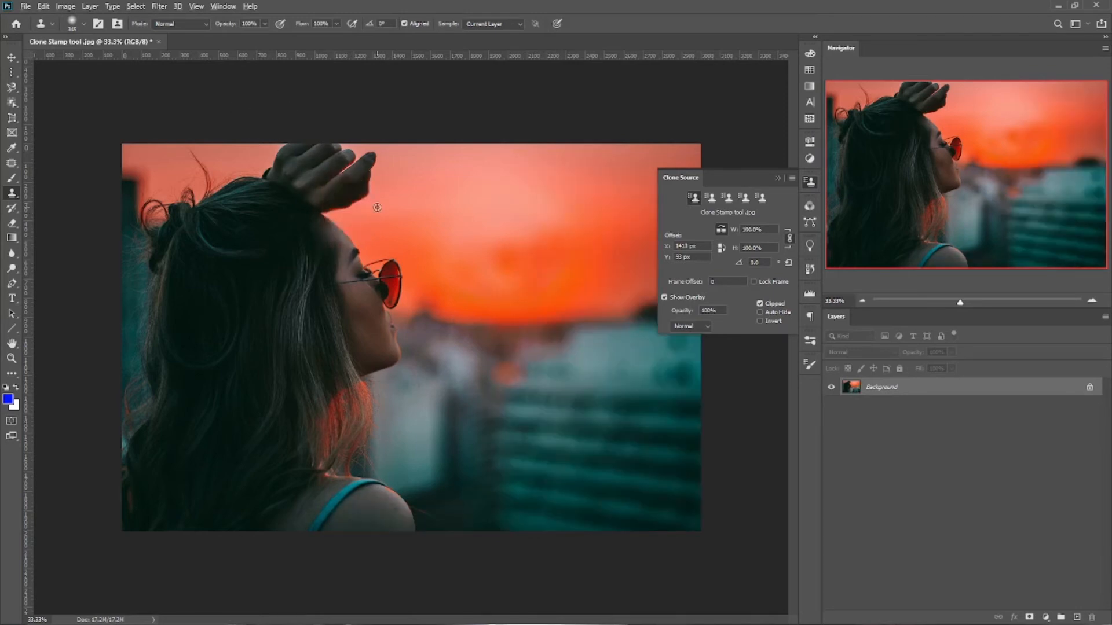
{"action": "left_click", "coordinate": [329, 176], "text": "alt"}
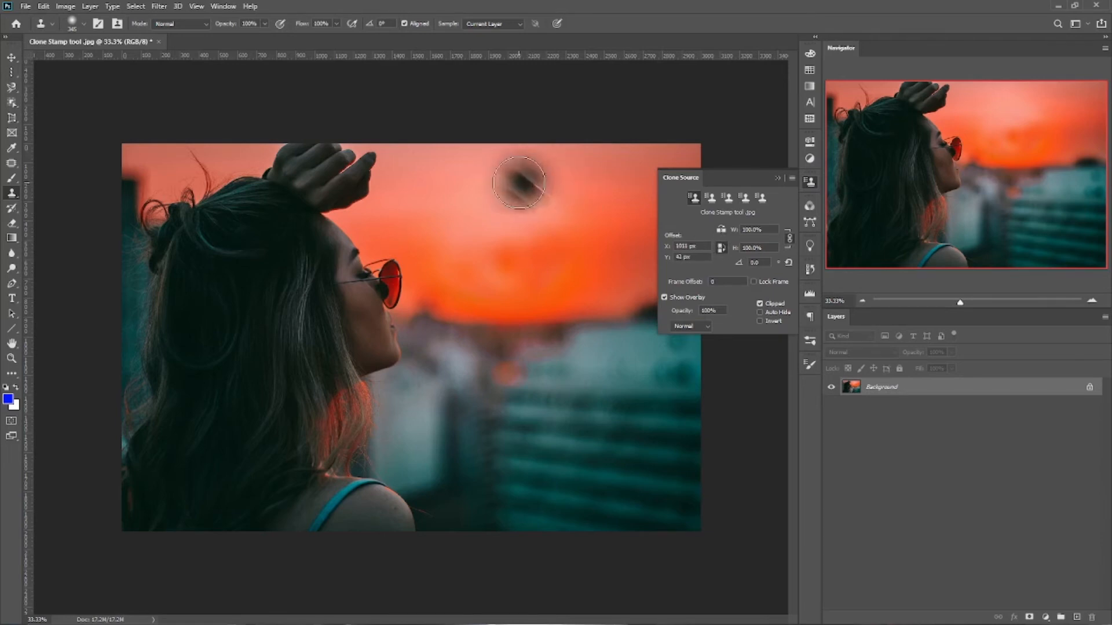
{"action": "mouse_move", "coordinate": [510, 212]}
{"action": "left_mouse_down"}
{"action": "mouse_move", "coordinate": [522, 201]}
{"action": "mouse_move", "coordinate": [521, 210]}
{"action": "mouse_move", "coordinate": [463, 203]}
{"action": "mouse_move", "coordinate": [485, 180]}
{"action": "mouse_move", "coordinate": [504, 187]}
{"action": "mouse_move", "coordinate": [419, 200]}
{"action": "mouse_move", "coordinate": [405, 173]}
{"action": "mouse_move", "coordinate": [426, 166]}
{"action": "mouse_move", "coordinate": [471, 179]}
{"action": "left_mouse_up"}
{"action": "key", "text": "ctrl+z"}
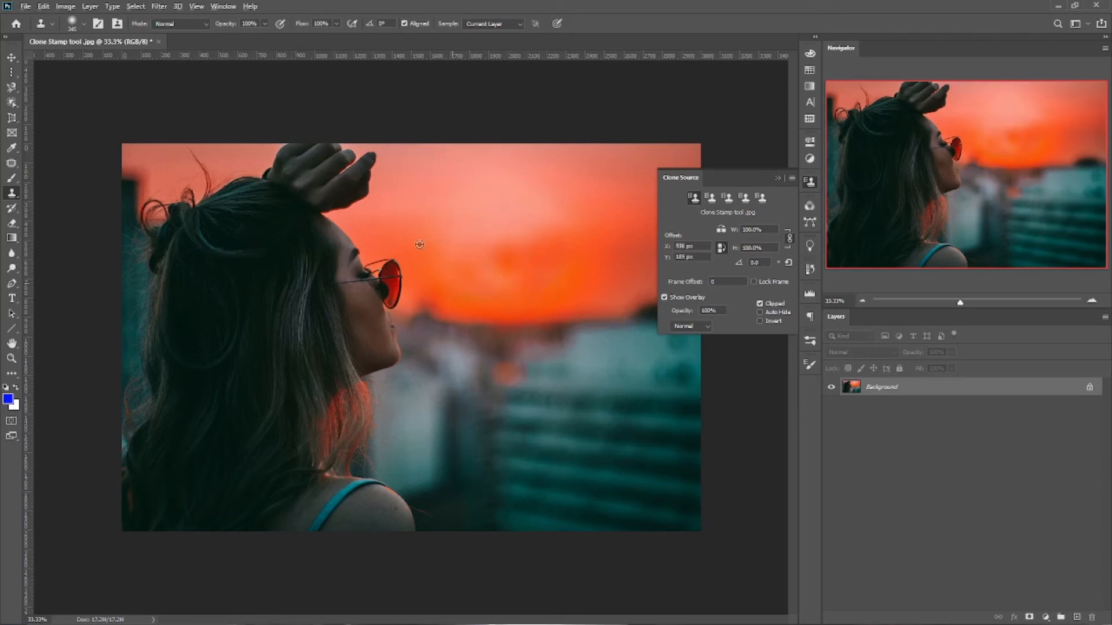
Clone a vertically flipped copy of the woman over the right side of the photo, sampling from her raised hand
{"action": "left_click", "coordinate": [329, 181], "text": "alt"}
{"action": "mouse_move", "coordinate": [568, 489]}
{"action": "left_mouse_down"}
{"action": "mouse_move", "coordinate": [453, 523]}
{"action": "mouse_move", "coordinate": [493, 475]}
{"action": "mouse_move", "coordinate": [538, 461]}
{"action": "mouse_move", "coordinate": [581, 490]}
{"action": "mouse_move", "coordinate": [506, 438]}
{"action": "mouse_move", "coordinate": [462, 459]}
{"action": "mouse_move", "coordinate": [446, 327]}
{"action": "mouse_move", "coordinate": [461, 370]}
{"action": "mouse_move", "coordinate": [506, 343]}
{"action": "mouse_move", "coordinate": [514, 304]}
{"action": "mouse_move", "coordinate": [560, 431]}
{"action": "mouse_move", "coordinate": [572, 310]}
{"action": "mouse_move", "coordinate": [609, 441]}
{"action": "mouse_move", "coordinate": [628, 296]}
{"action": "mouse_move", "coordinate": [645, 392]}
{"action": "mouse_move", "coordinate": [592, 495]}
{"action": "mouse_move", "coordinate": [601, 413]}
{"action": "mouse_move", "coordinate": [555, 298]}
{"action": "mouse_move", "coordinate": [606, 280]}
{"action": "mouse_move", "coordinate": [498, 286]}
{"action": "mouse_move", "coordinate": [507, 296]}
{"action": "mouse_move", "coordinate": [464, 304]}
{"action": "mouse_move", "coordinate": [459, 273]}
{"action": "mouse_move", "coordinate": [522, 237]}
{"action": "mouse_move", "coordinate": [648, 232]}
{"action": "mouse_move", "coordinate": [529, 234]}
{"action": "mouse_move", "coordinate": [575, 216]}
{"action": "mouse_move", "coordinate": [779, 194]}
{"action": "mouse_move", "coordinate": [524, 178]}
{"action": "mouse_move", "coordinate": [429, 185]}
{"action": "mouse_move", "coordinate": [437, 214]}
{"action": "mouse_move", "coordinate": [472, 161]}
{"action": "mouse_move", "coordinate": [524, 196]}
{"action": "mouse_move", "coordinate": [428, 168]}
{"action": "mouse_move", "coordinate": [439, 280]}
{"action": "mouse_move", "coordinate": [436, 239]}
{"action": "left_mouse_up"}
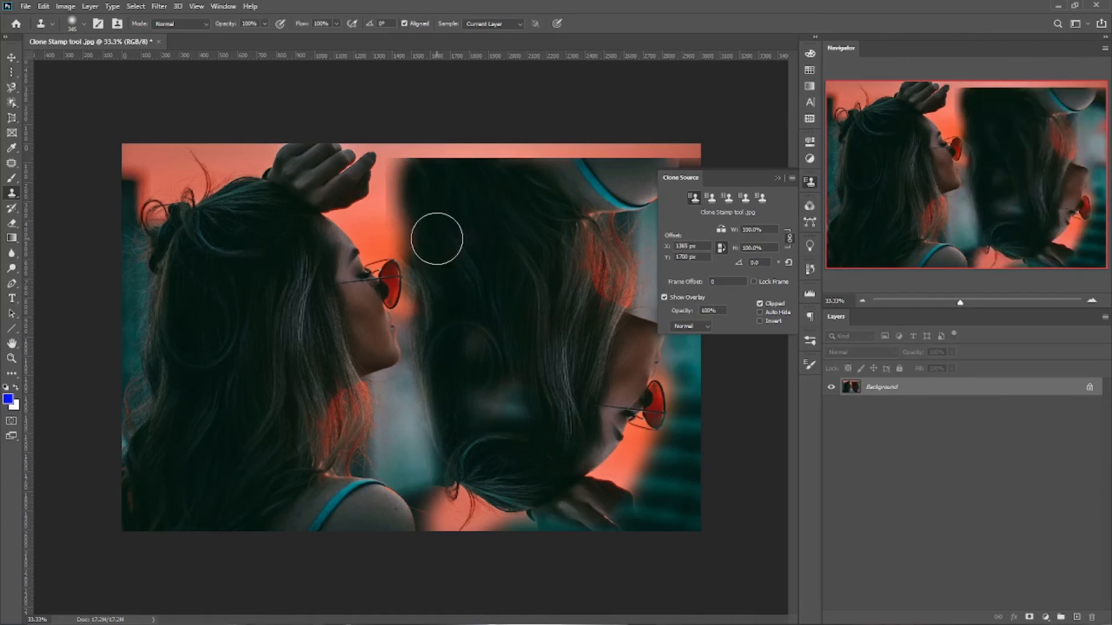
Undo the vertically flipped clone of the woman over the right side of the photo
{"action": "key", "text": "ctrl+z"}
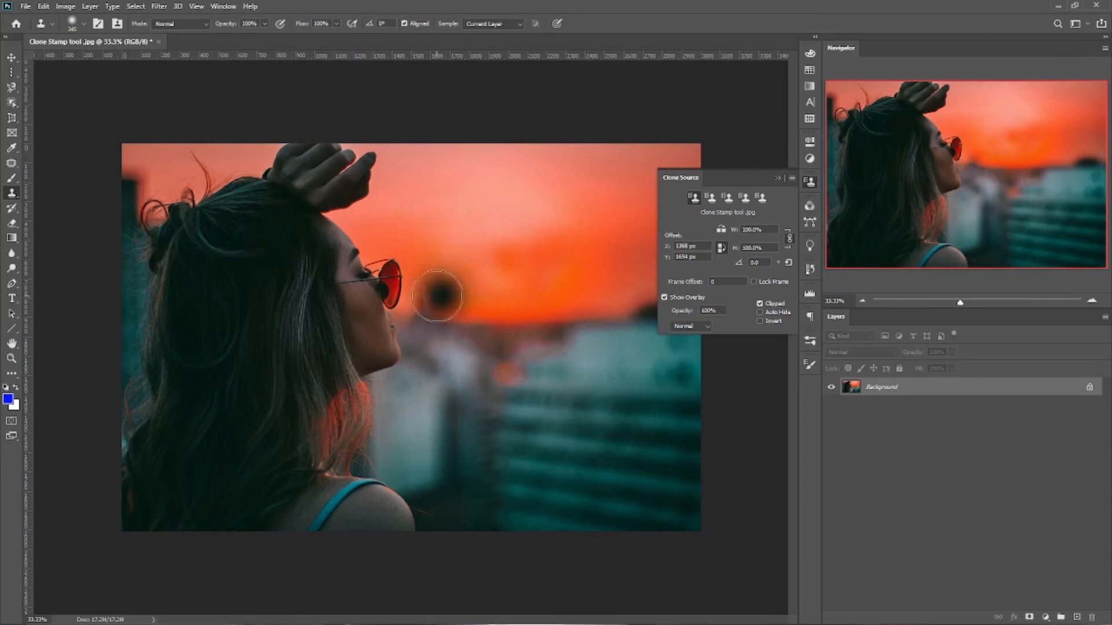
Use the Patch tool to outline the uneven sky where the sun was, replace it with sky from just above, and deselect
{"action": "left_click", "coordinate": [11, 169]}
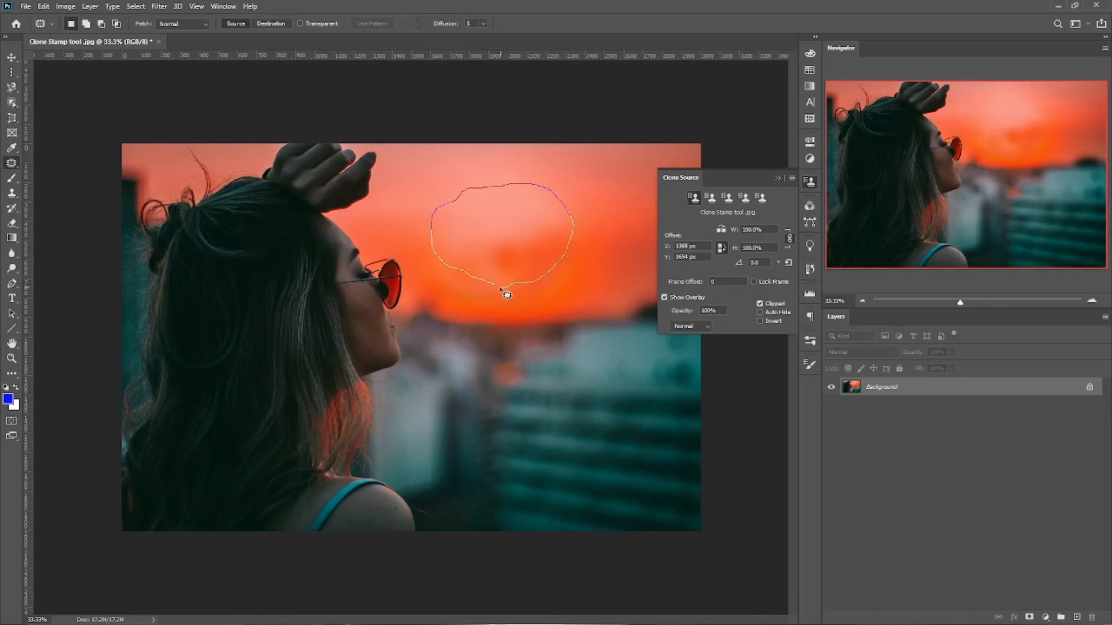
{"action": "left_click_drag", "start_coordinate": [494, 287], "coordinate": [495, 285]}
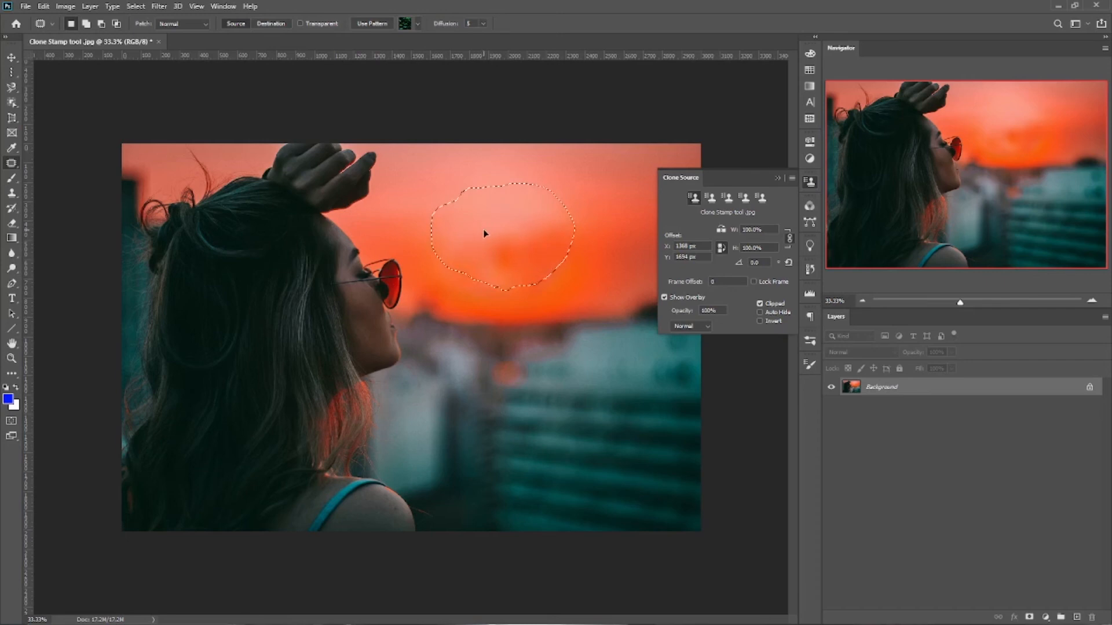
{"action": "mouse_move", "coordinate": [488, 238]}
{"action": "left_mouse_down"}
{"action": "mouse_move", "coordinate": [522, 250]}
{"action": "mouse_move", "coordinate": [591, 242]}
{"action": "mouse_move", "coordinate": [606, 263]}
{"action": "mouse_move", "coordinate": [377, 275]}
{"action": "mouse_move", "coordinate": [353, 201]}
{"action": "mouse_move", "coordinate": [307, 291]}
{"action": "mouse_move", "coordinate": [316, 400]}
{"action": "mouse_move", "coordinate": [301, 559]}
{"action": "mouse_move", "coordinate": [255, 440]}
{"action": "mouse_move", "coordinate": [232, 414]}
{"action": "mouse_move", "coordinate": [120, 393]}
{"action": "mouse_move", "coordinate": [121, 320]}
{"action": "mouse_move", "coordinate": [194, 244]}
{"action": "mouse_move", "coordinate": [185, 195]}
{"action": "mouse_move", "coordinate": [223, 140]}
{"action": "mouse_move", "coordinate": [284, 191]}
{"action": "mouse_move", "coordinate": [311, 171]}
{"action": "mouse_move", "coordinate": [249, 249]}
{"action": "mouse_move", "coordinate": [186, 255]}
{"action": "mouse_move", "coordinate": [275, 275]}
{"action": "mouse_move", "coordinate": [457, 180]}
{"action": "left_mouse_up"}
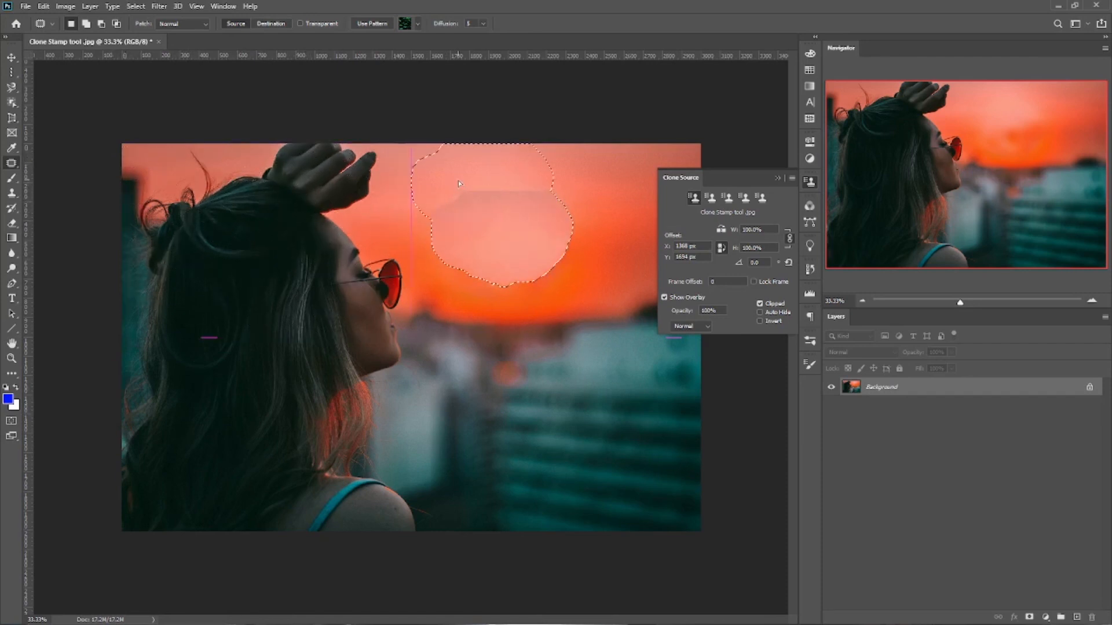
{"action": "left_click_drag", "start_coordinate": [550, 197], "coordinate": [512, 194]}
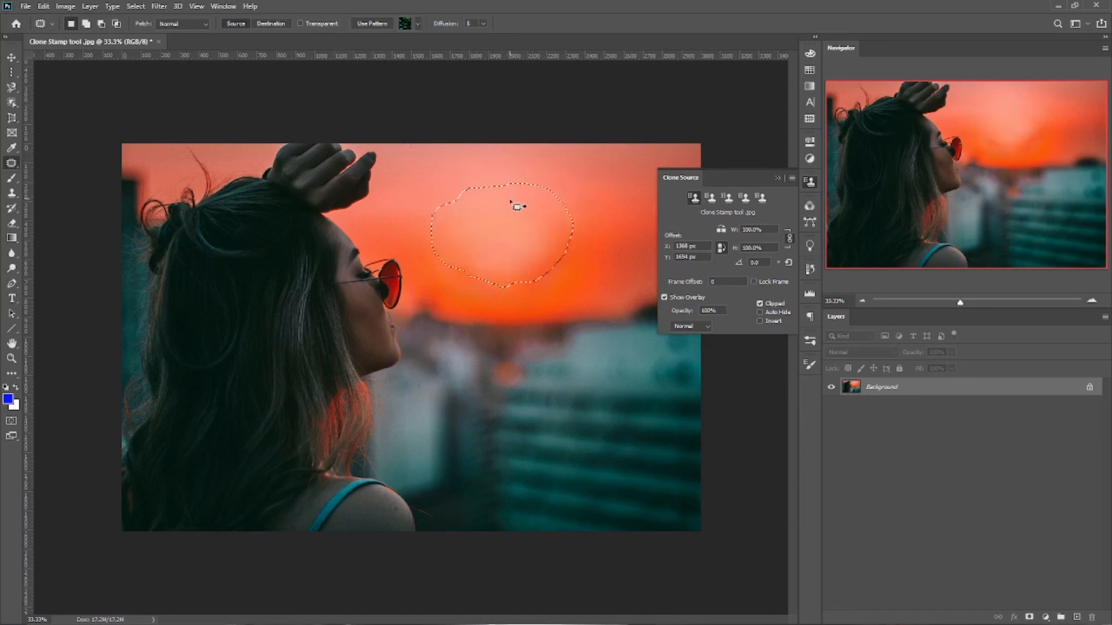
{"action": "key", "text": "ctrl+d"}
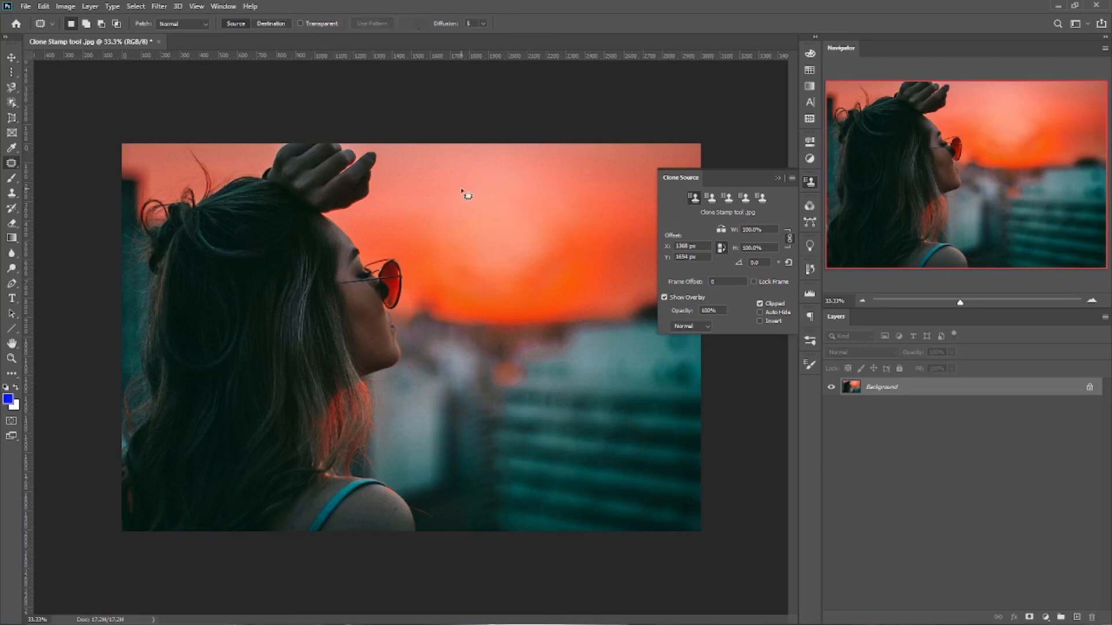